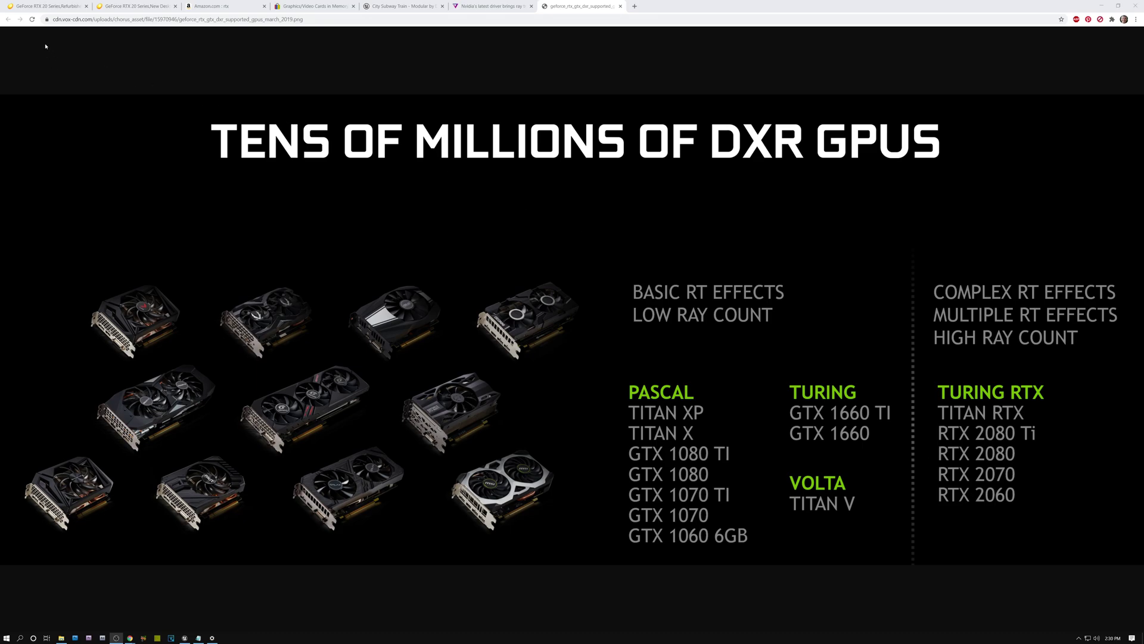
- Look through the Newegg listing of refurbished, used and open-box GeForce RTX 20 series cards and their prices
{"action": "left_click", "coordinate": [31, 8]}
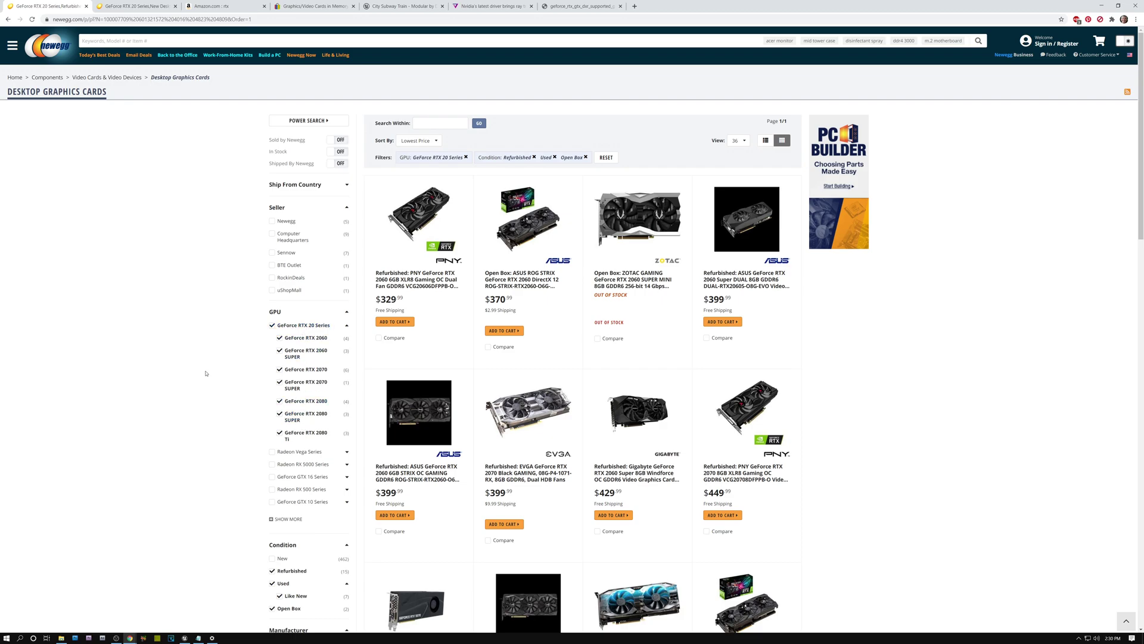
{"action": "scroll", "coordinate": [206, 373], "scroll_direction": "down", "scroll_amount": 3}
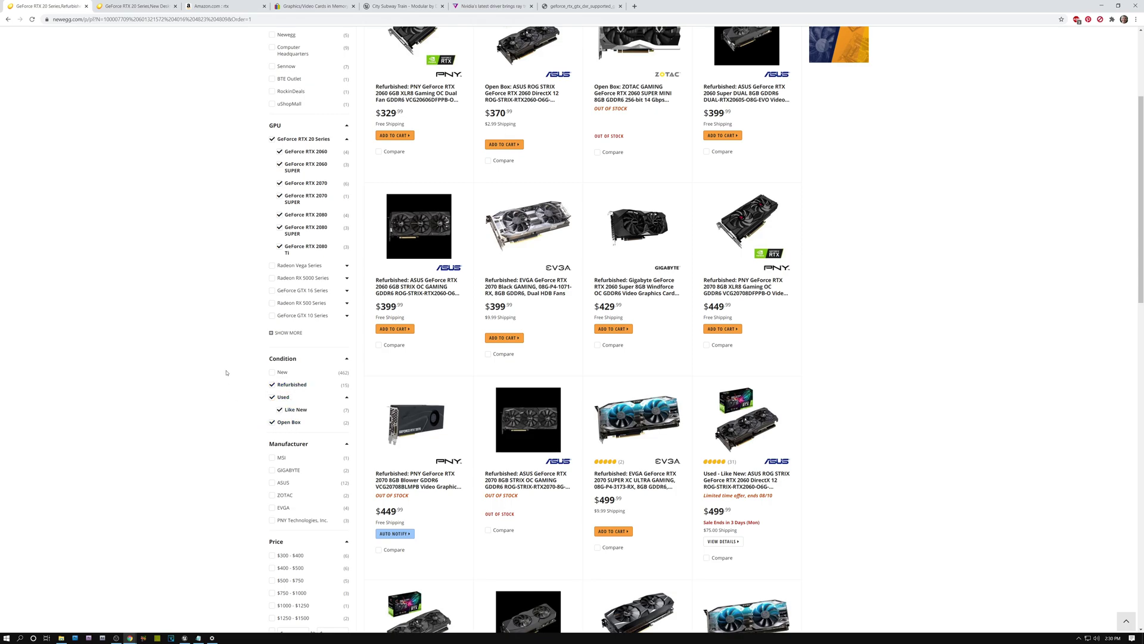
{"action": "scroll", "coordinate": [226, 370], "scroll_direction": "up", "scroll_amount": 3}
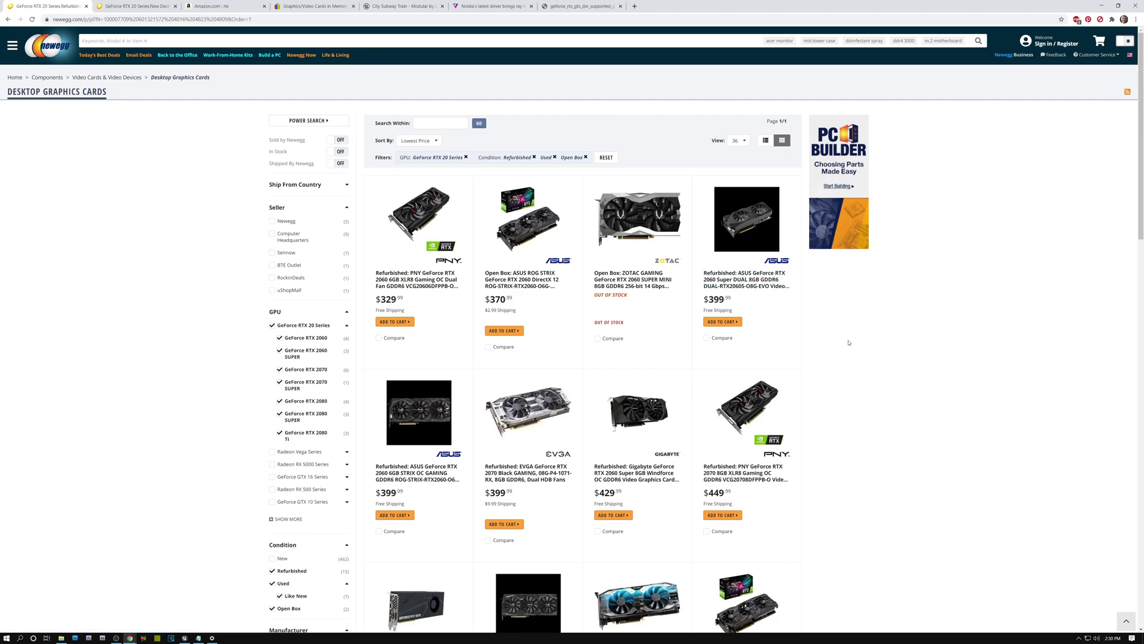
{"action": "scroll", "coordinate": [849, 342], "scroll_direction": "down", "scroll_amount": 1}
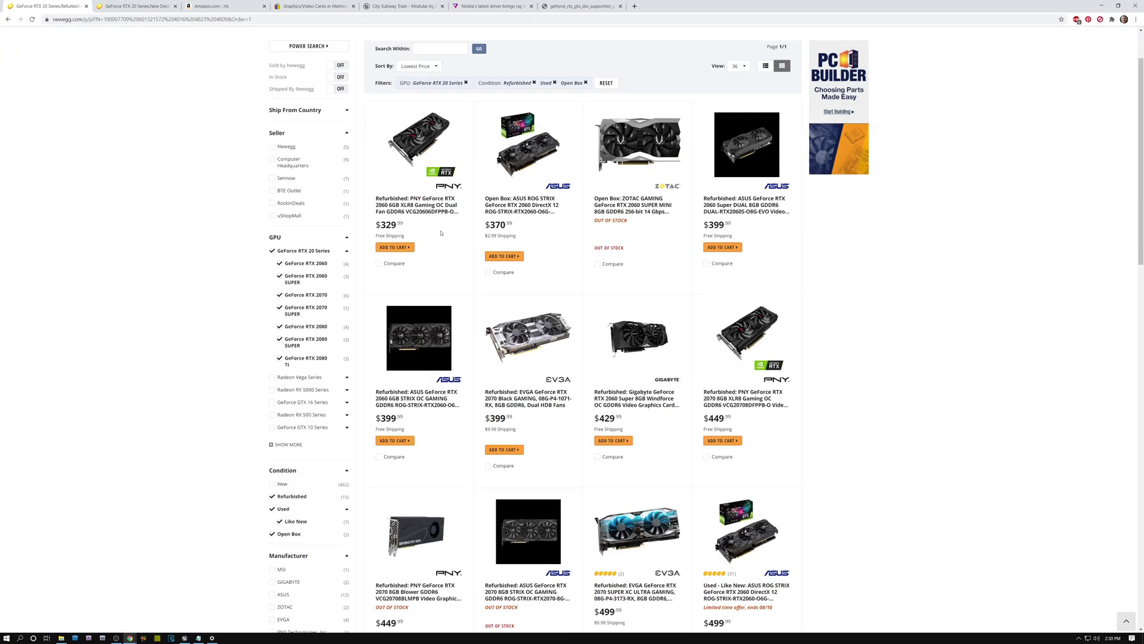
{"action": "scroll", "coordinate": [441, 233], "scroll_direction": "up", "scroll_amount": 1}
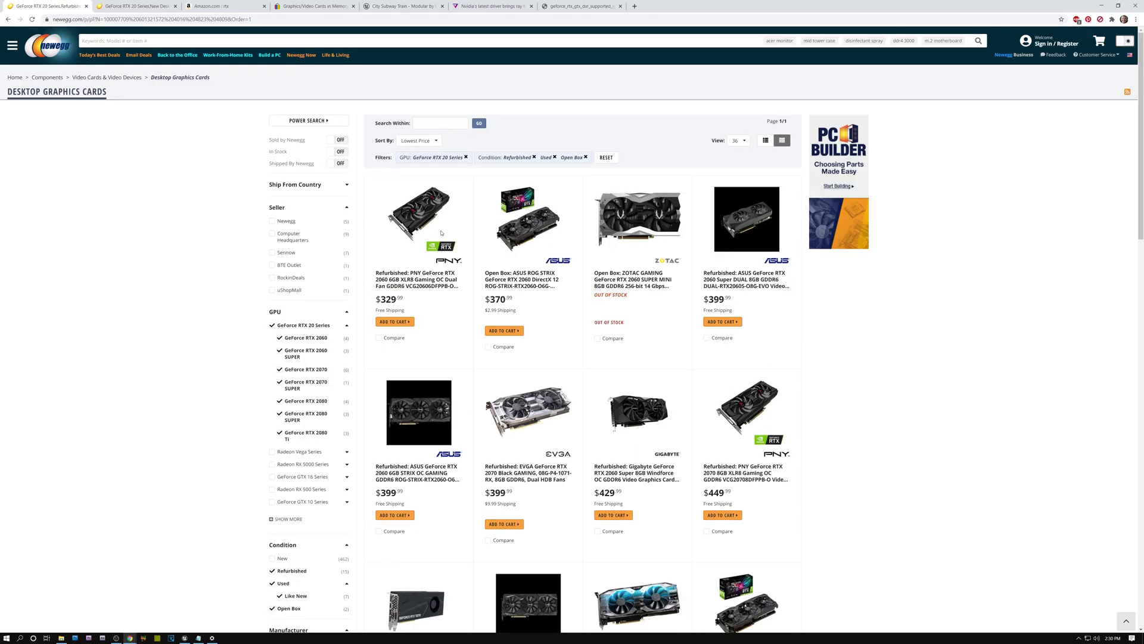
- Look through the Newegg listing of new GeForce RTX 20 series cards and their prices
{"action": "left_click", "coordinate": [126, 8]}
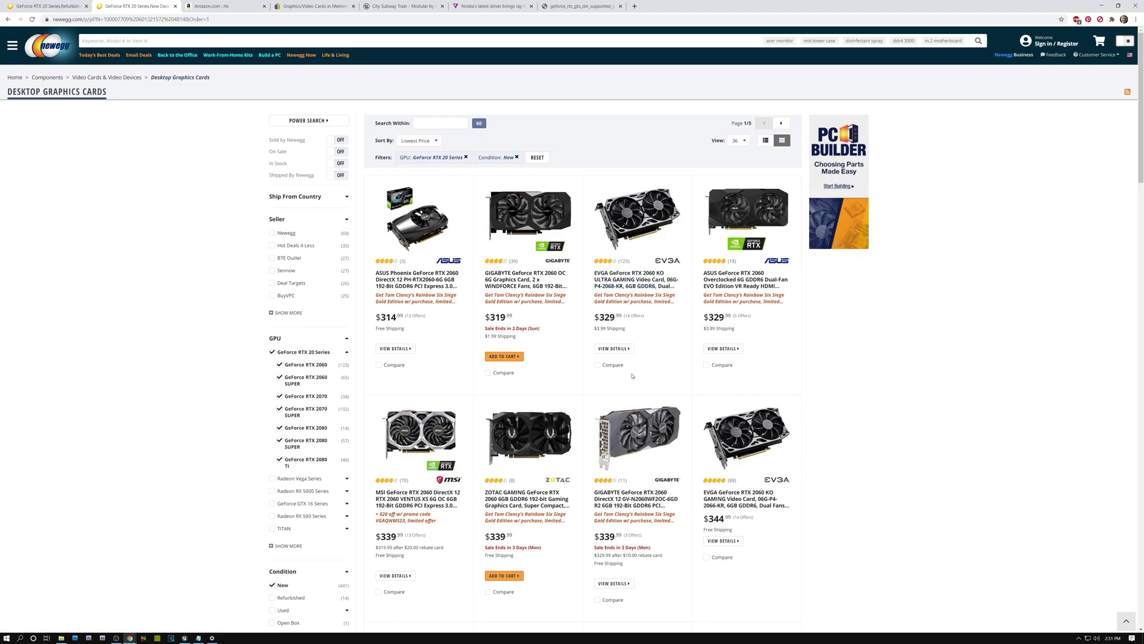
{"action": "scroll", "coordinate": [632, 376], "scroll_direction": "down", "scroll_amount": 4}
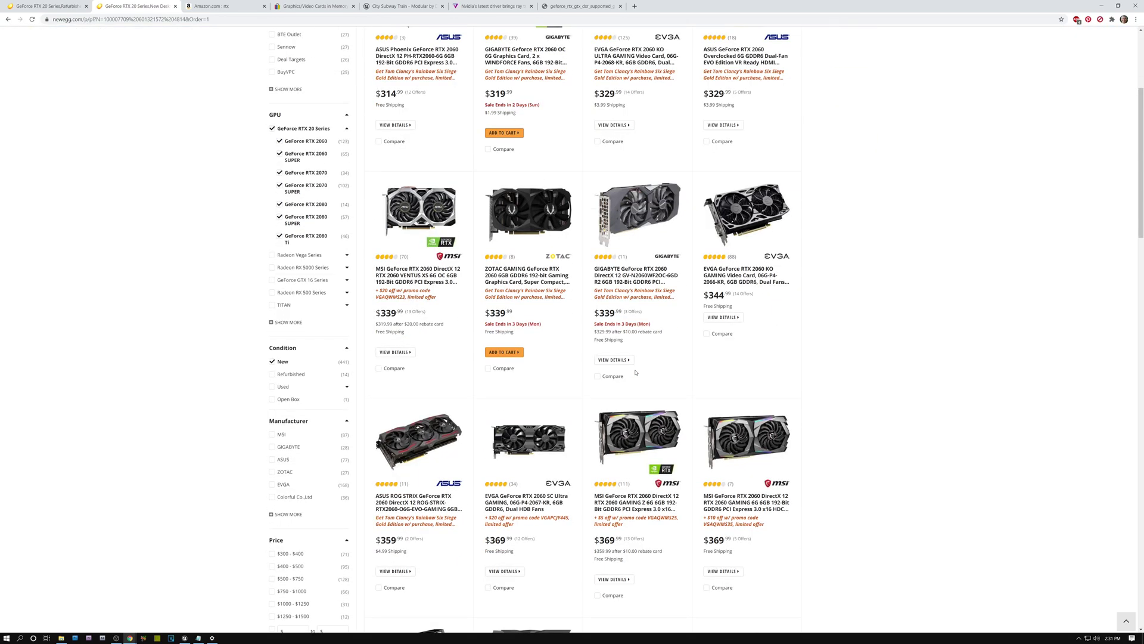
{"action": "scroll", "coordinate": [617, 260], "scroll_direction": "up", "scroll_amount": 4}
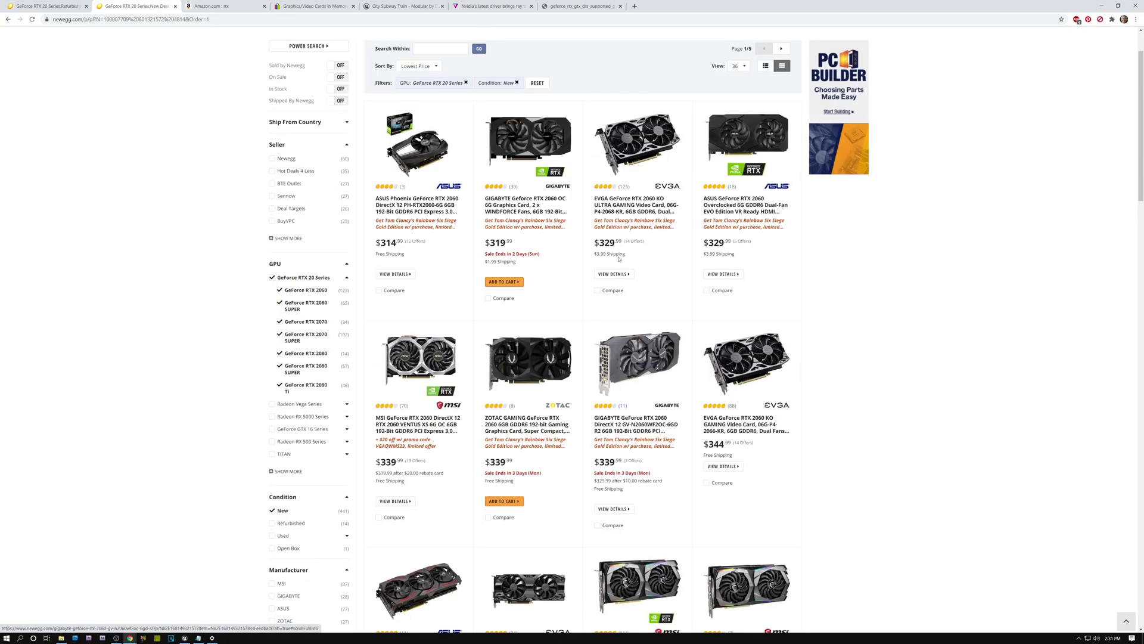
{"action": "left_click", "coordinate": [54, 12]}
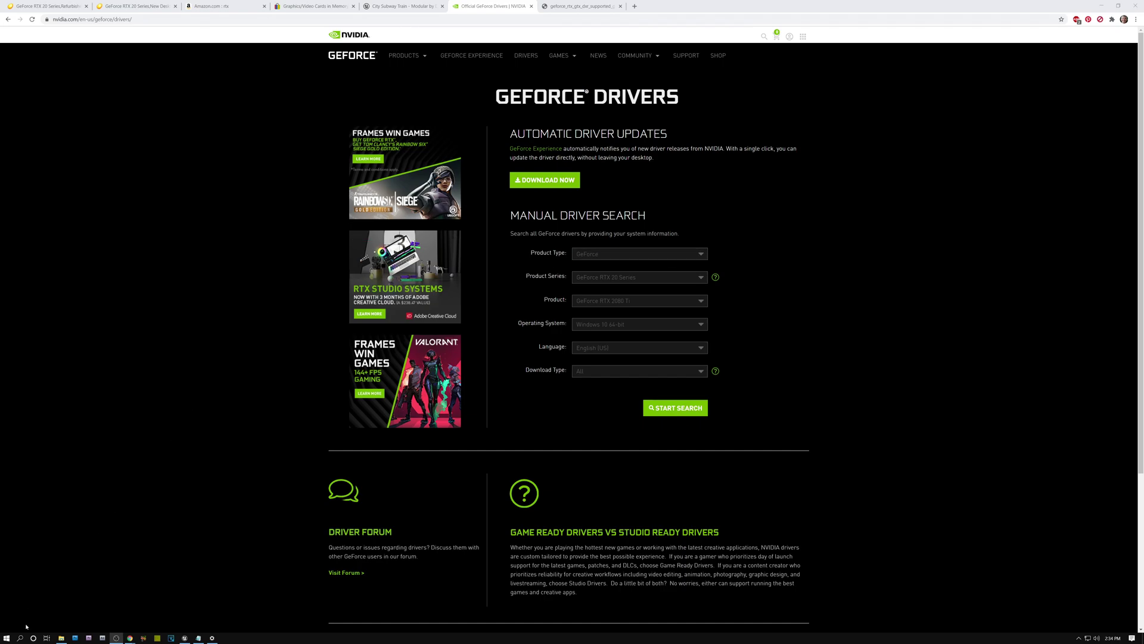
- Check the installed Windows version with winver, and close the version information
{"action": "left_click", "coordinate": [21, 638]}
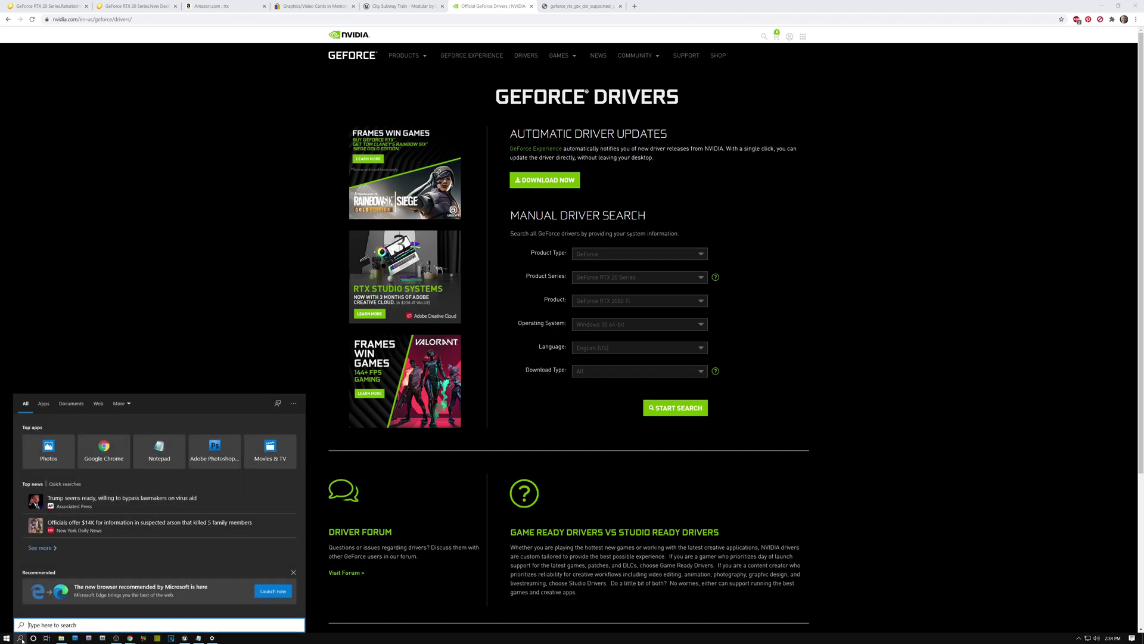
{"action": "type", "text": "win"}
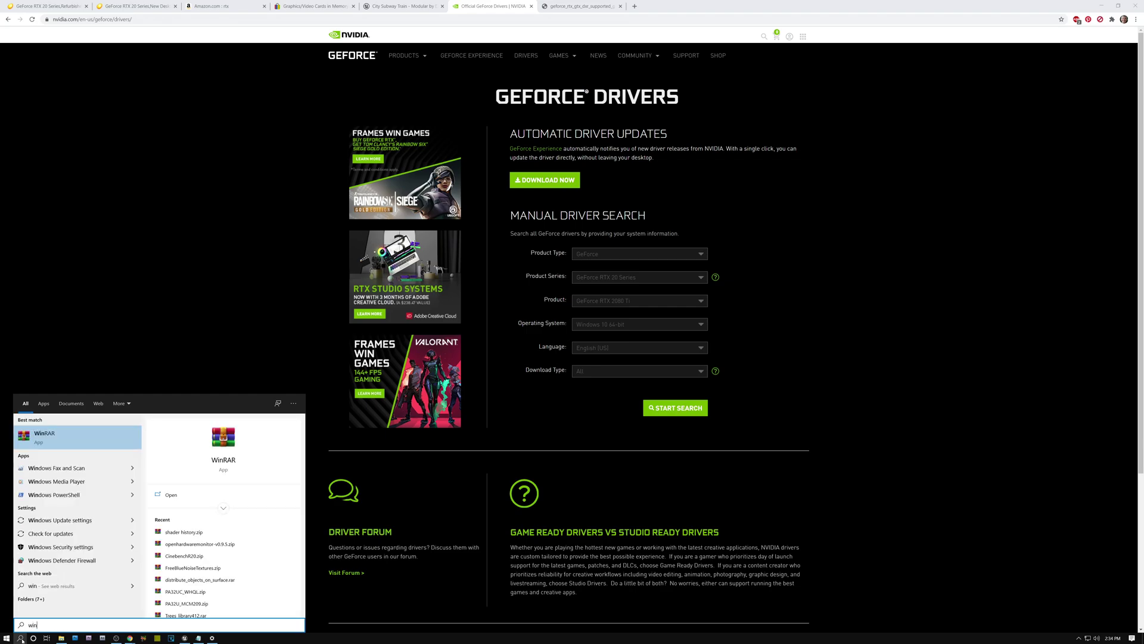
{"action": "type", "text": "ver"}
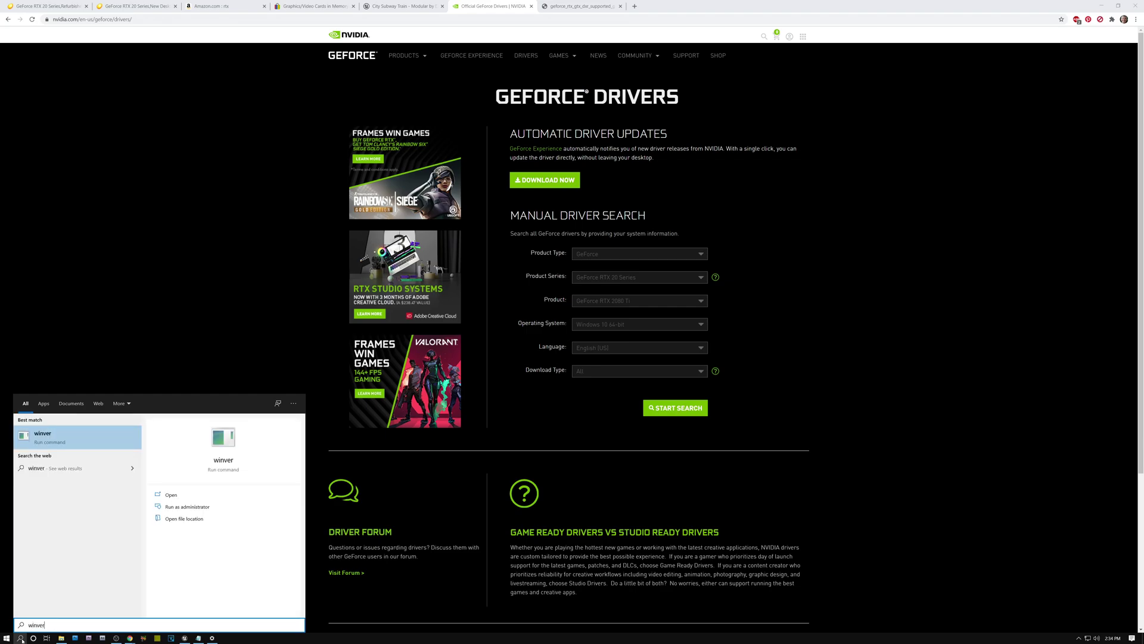
{"action": "left_click", "coordinate": [46, 443]}
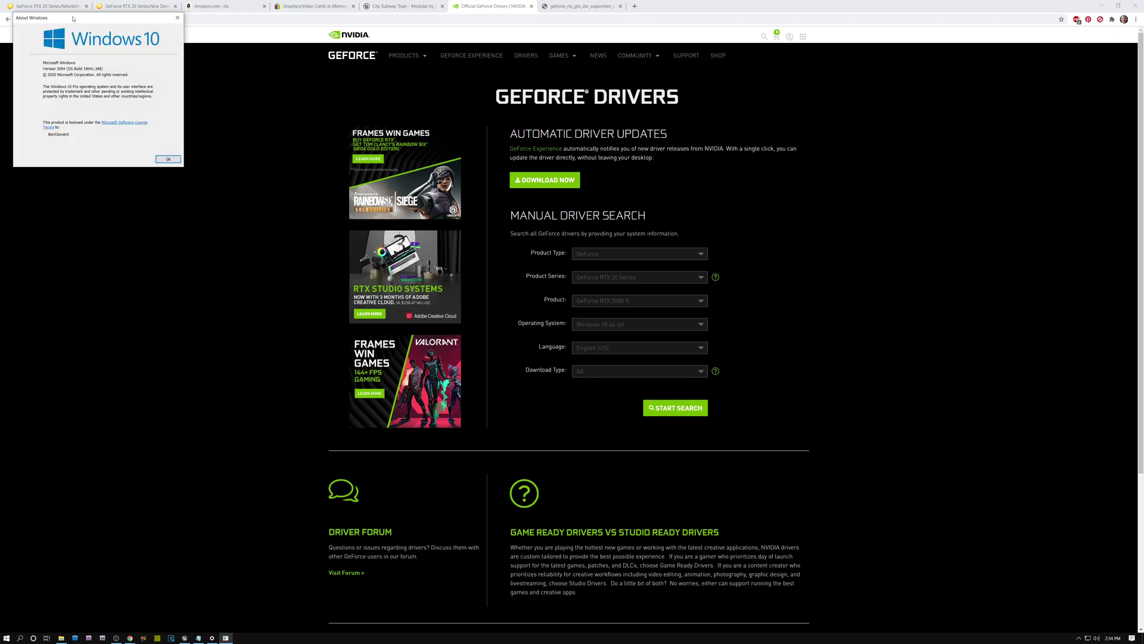
{"action": "left_click_drag", "start_coordinate": [73, 18], "coordinate": [182, 240]}
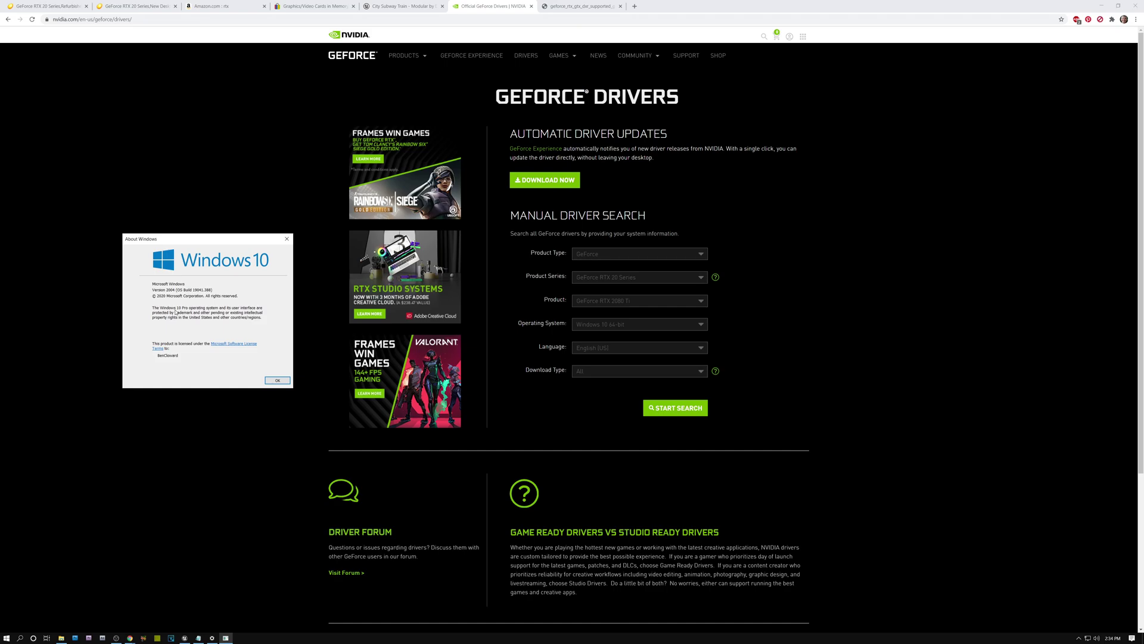
{"action": "left_click", "coordinate": [277, 380]}
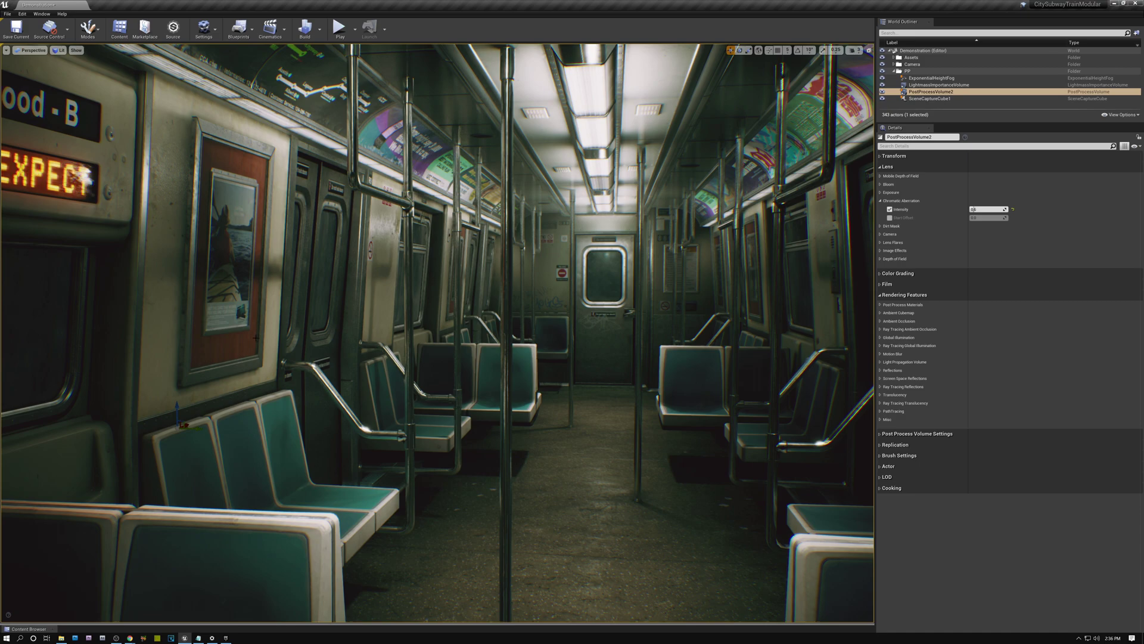
- Enable Ray Tracing in the project's Rendering settings in Unreal Editor, and accept the automatic enabling of skin cache
{"action": "left_click", "coordinate": [23, 14]}
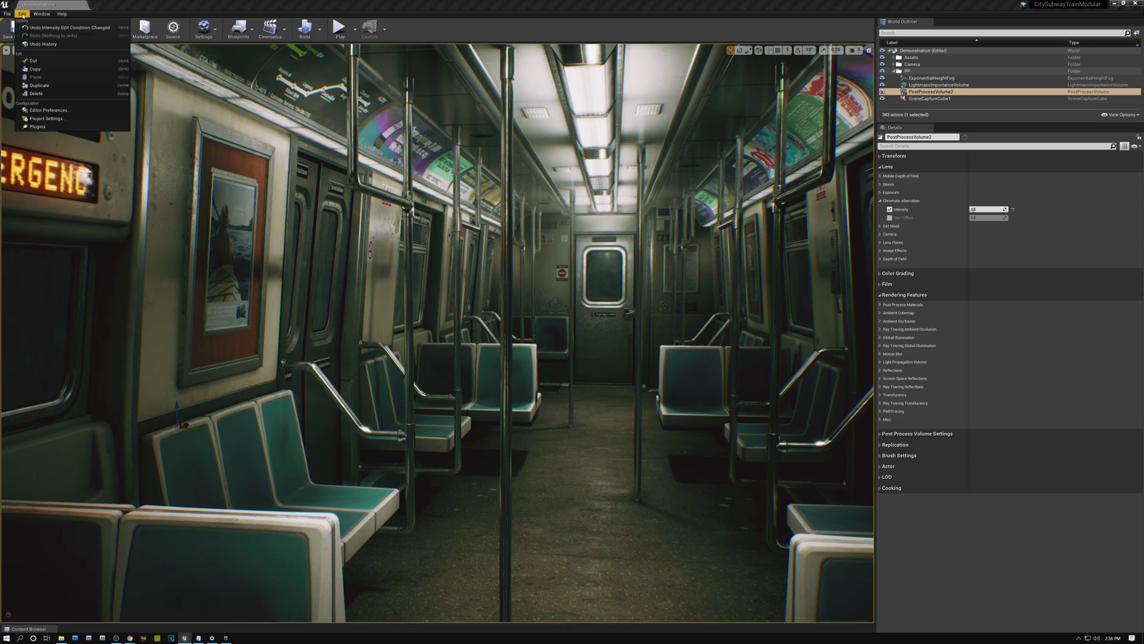
{"action": "left_click", "coordinate": [47, 118]}
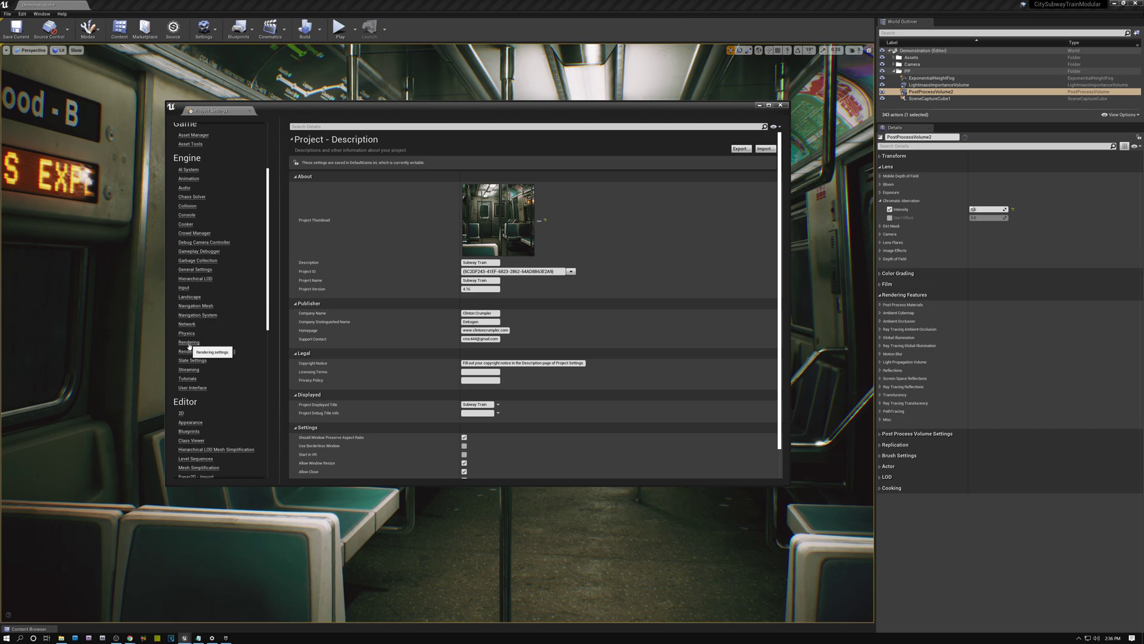
{"action": "left_click_drag", "start_coordinate": [268, 246], "coordinate": [268, 215]}
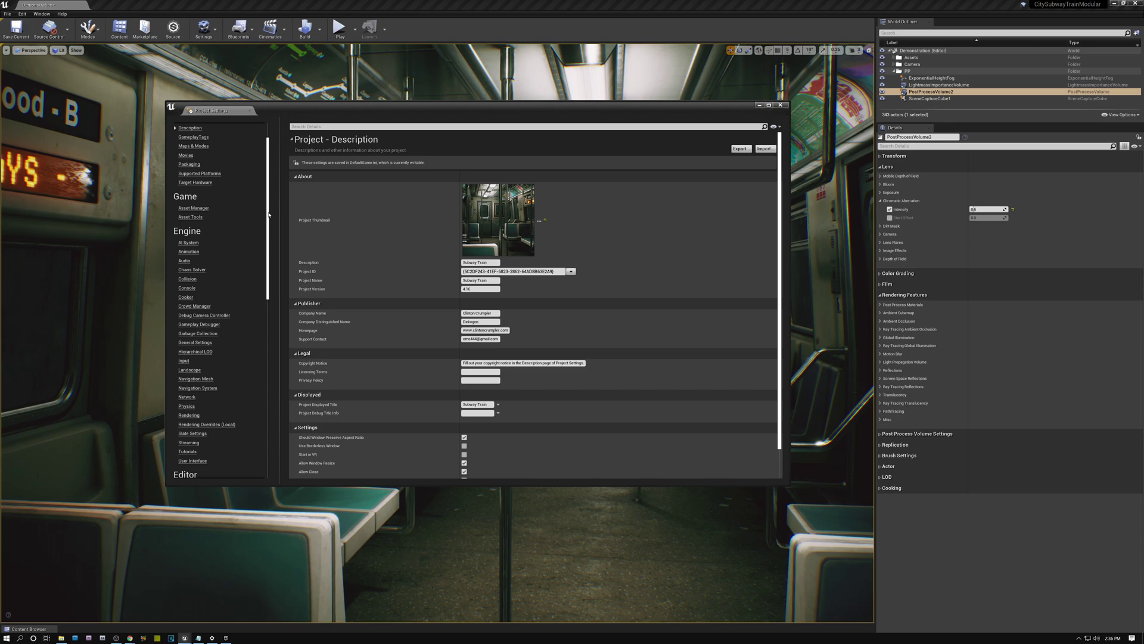
{"action": "left_click", "coordinate": [188, 415]}
{"action": "scroll", "coordinate": [775, 387], "scroll_direction": "down", "scroll_amount": 2}
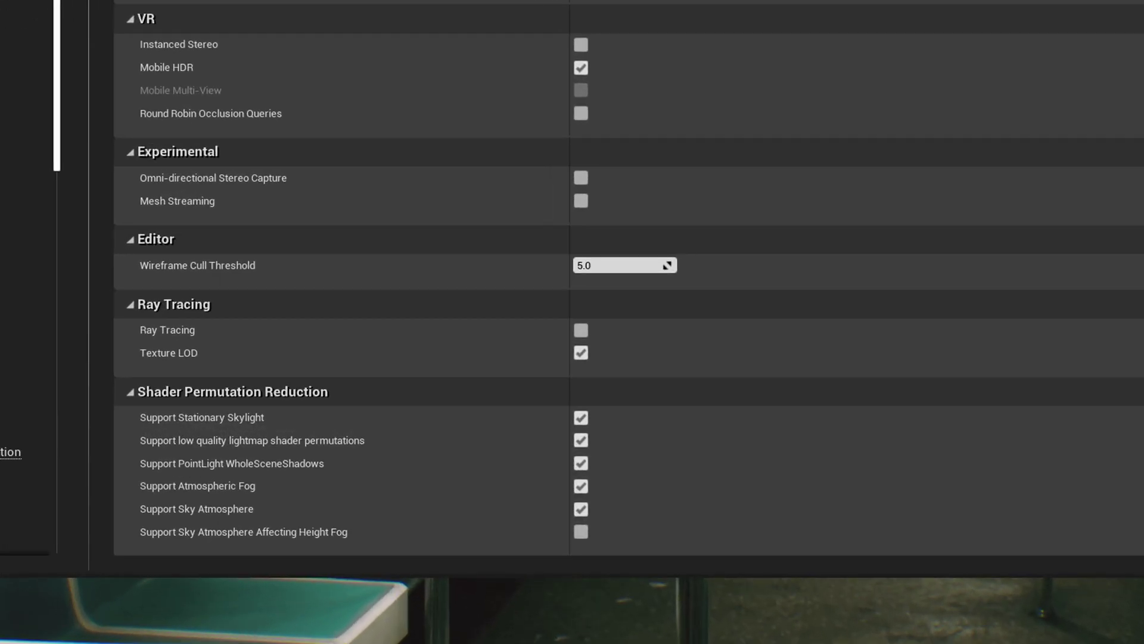
{"action": "scroll", "coordinate": [583, 255], "scroll_direction": "down", "scroll_amount": 2}
{"action": "left_click", "coordinate": [583, 255]}
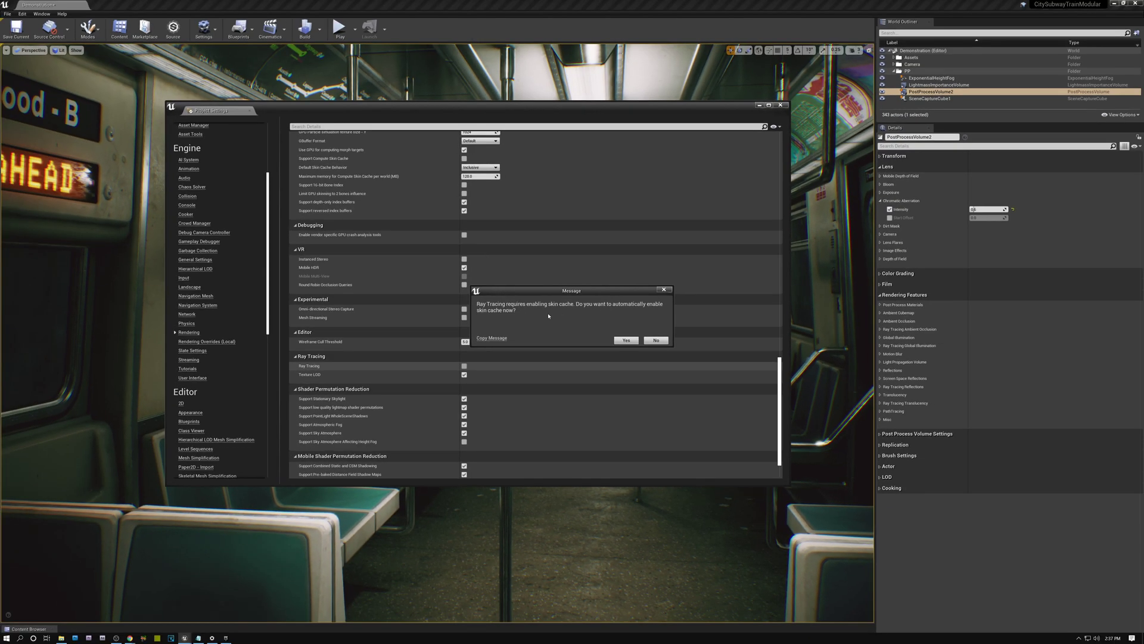
{"action": "left_click", "coordinate": [626, 339]}
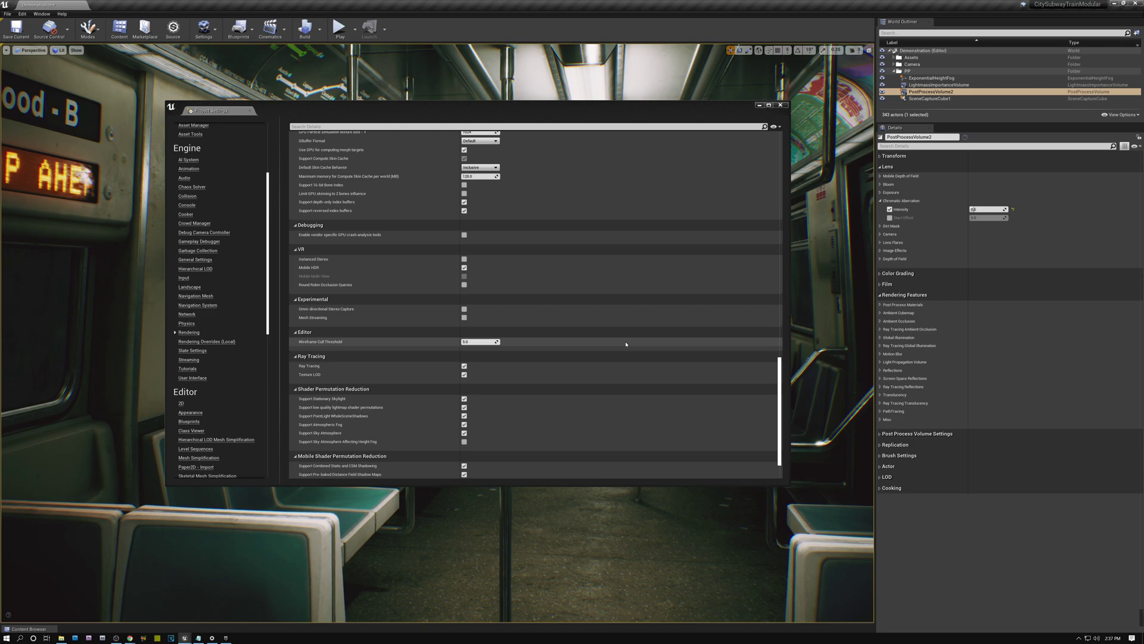
- Go to the project's Windows platform settings and open the Default RHI choices under Targeted RHIs
{"action": "scroll", "coordinate": [267, 290], "scroll_direction": "up", "scroll_amount": 2}
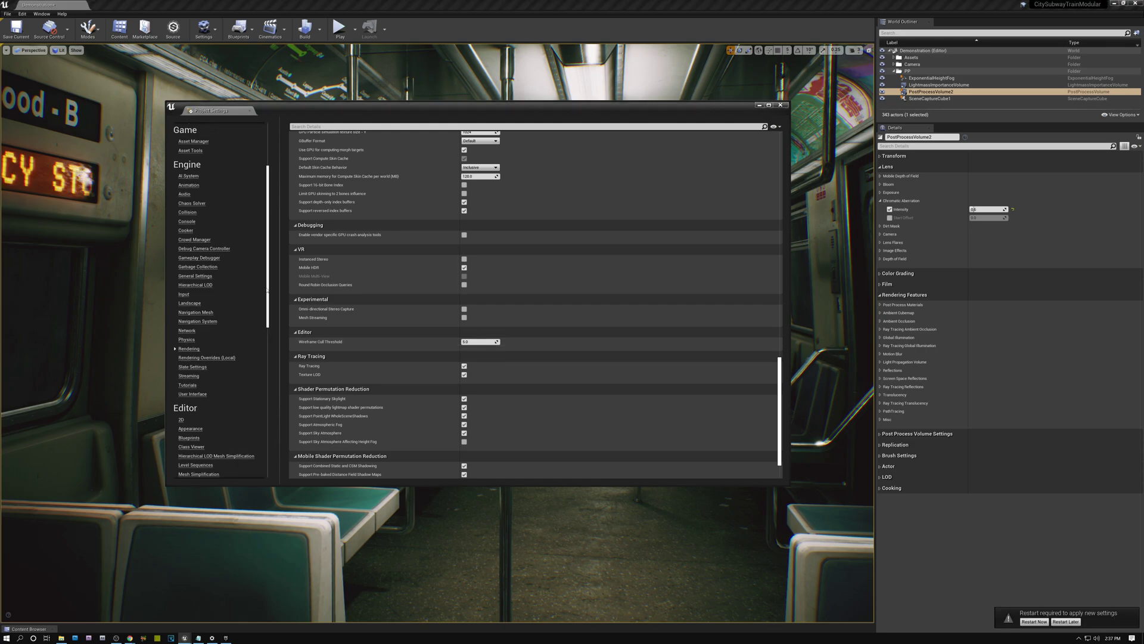
{"action": "scroll", "coordinate": [267, 290], "scroll_direction": "down", "scroll_amount": 5}
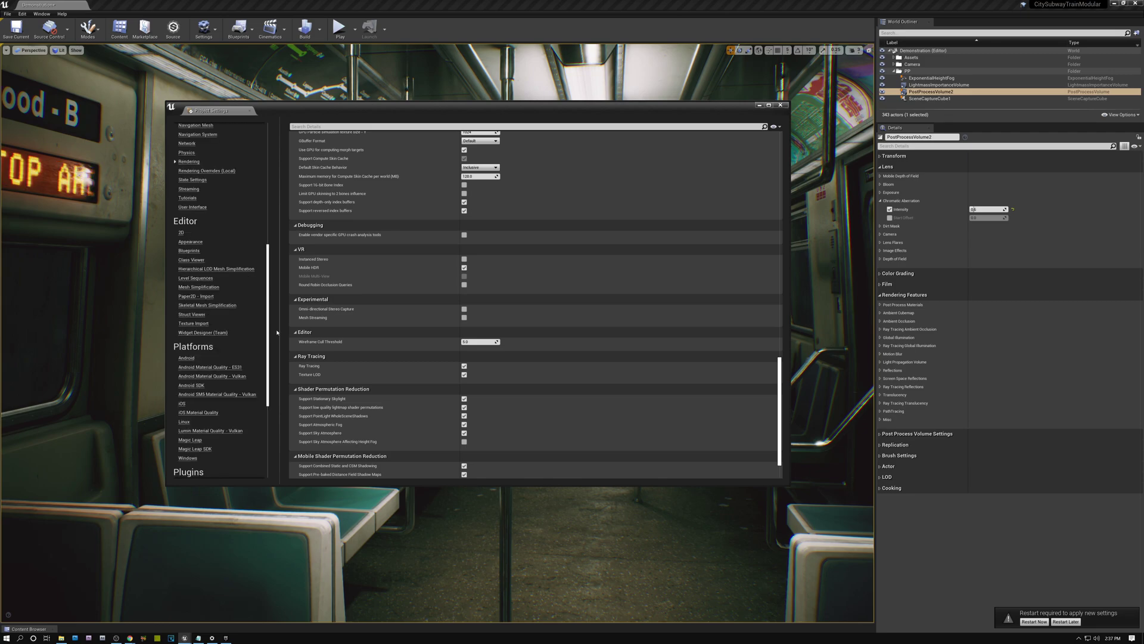
{"action": "scroll", "coordinate": [191, 352], "scroll_direction": "down", "scroll_amount": 3}
{"action": "left_click", "coordinate": [187, 350]}
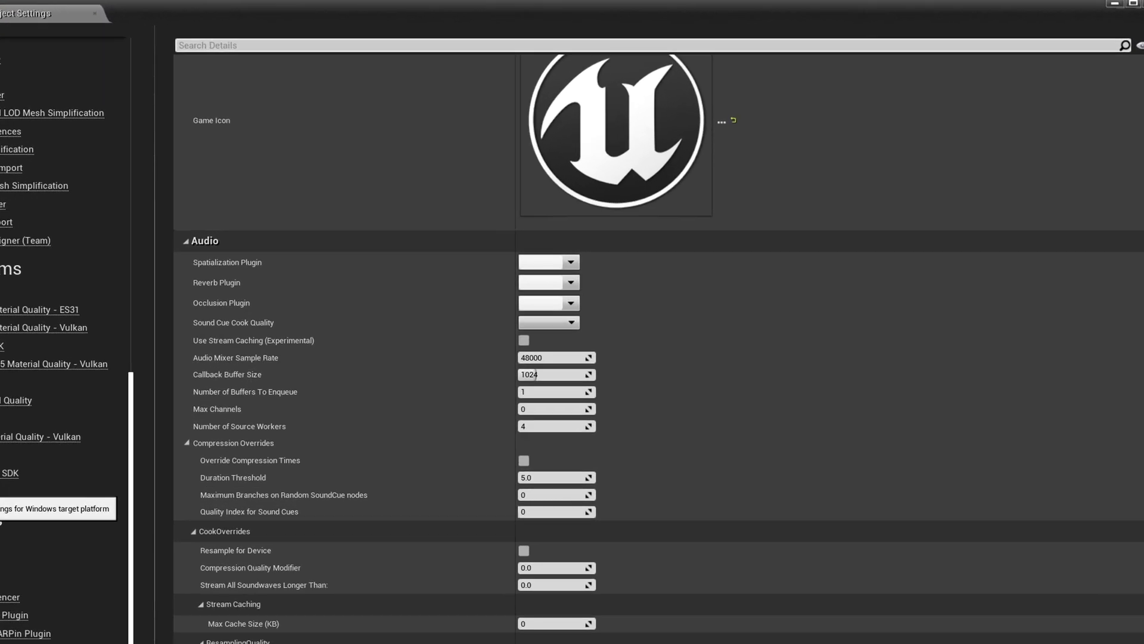
{"action": "scroll", "coordinate": [229, 219], "scroll_direction": "up", "scroll_amount": 5}
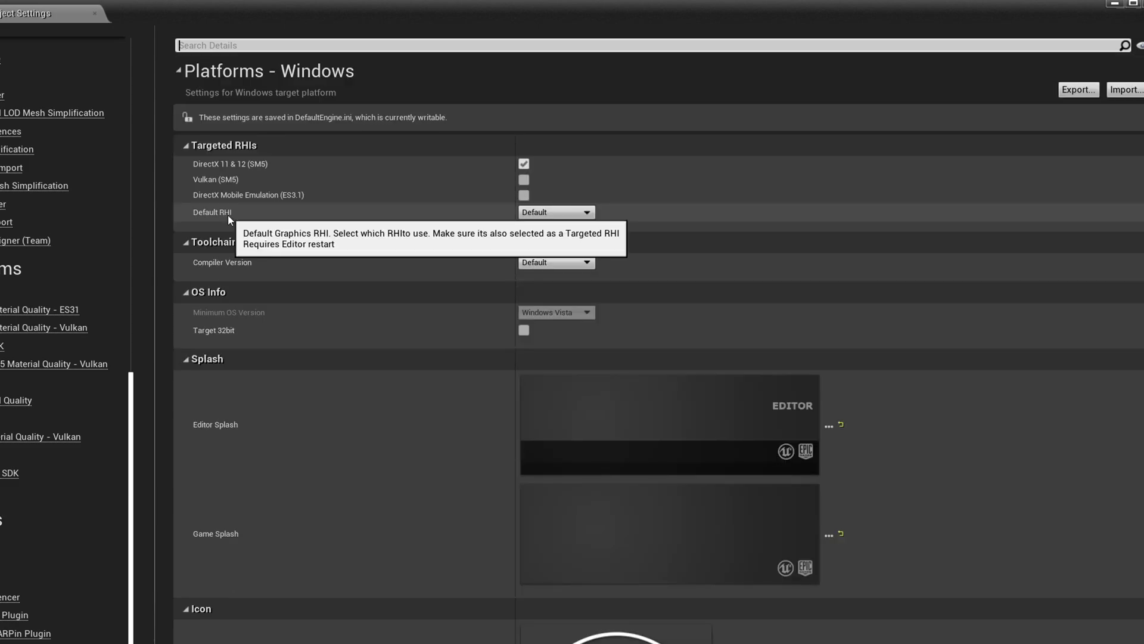
{"action": "left_click", "coordinate": [555, 213]}
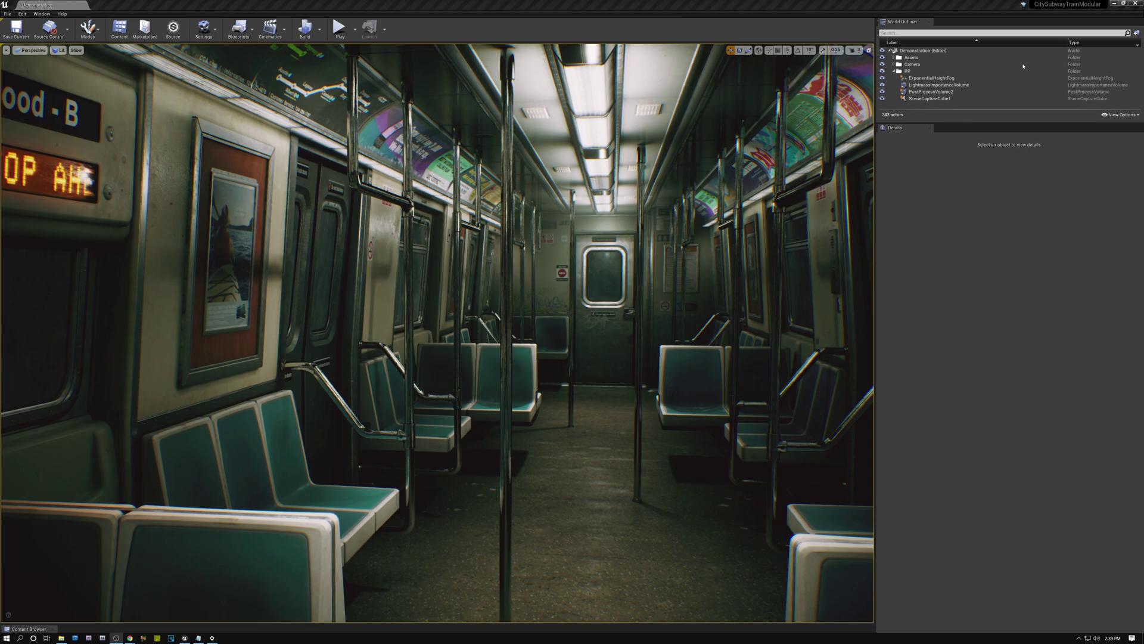
- Check the viewport's view modes for Path Tracing and Ray Tracing Debug, and select PostProcessVolume2 to display its rendering features
{"action": "mouse_move", "coordinate": [1044, 9]}
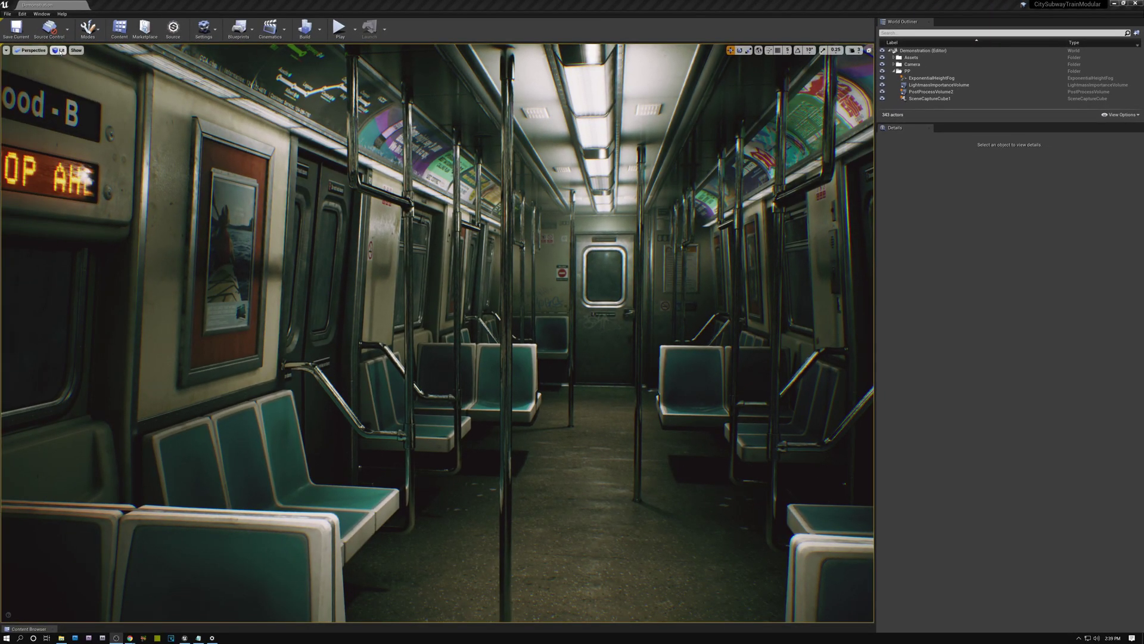
{"action": "left_click", "coordinate": [60, 50]}
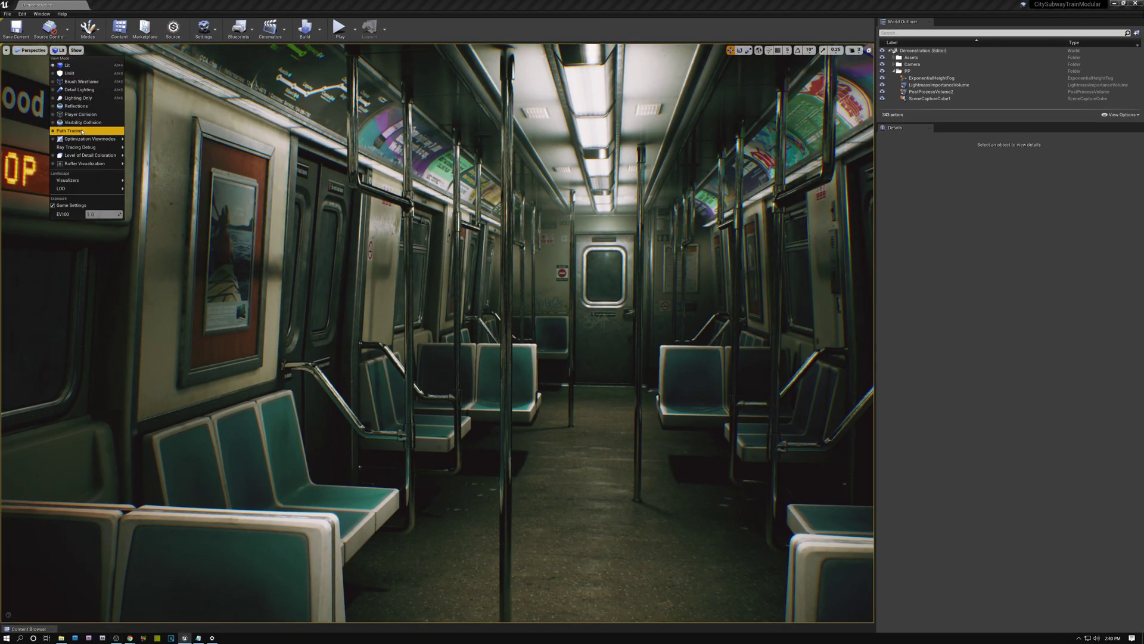
{"action": "mouse_move", "coordinate": [89, 145]}
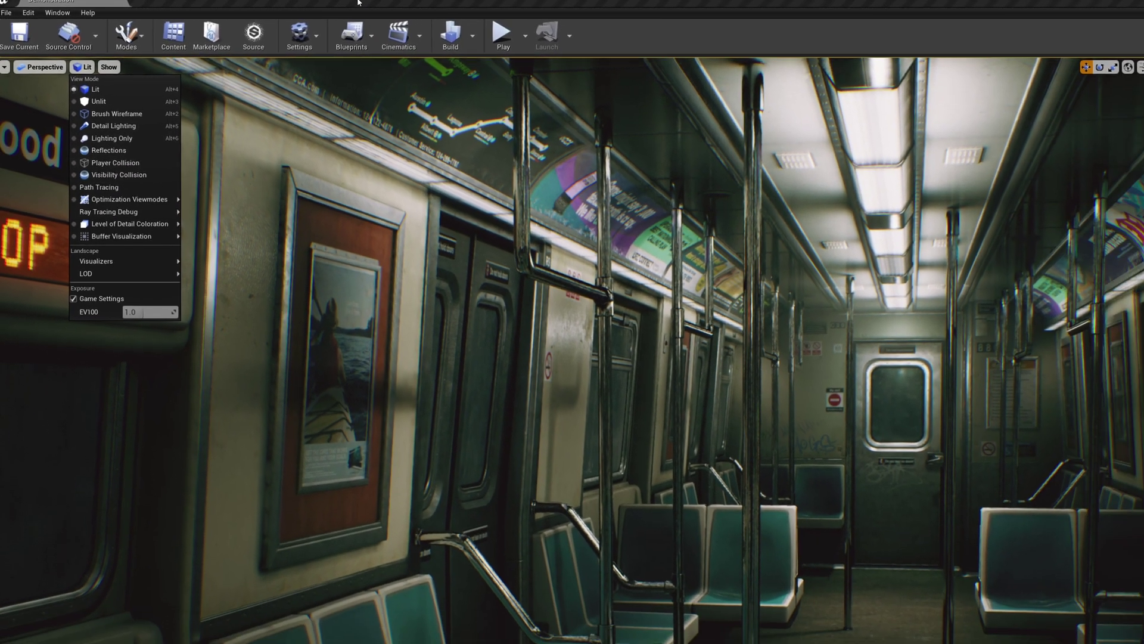
{"action": "key", "text": "Escape"}
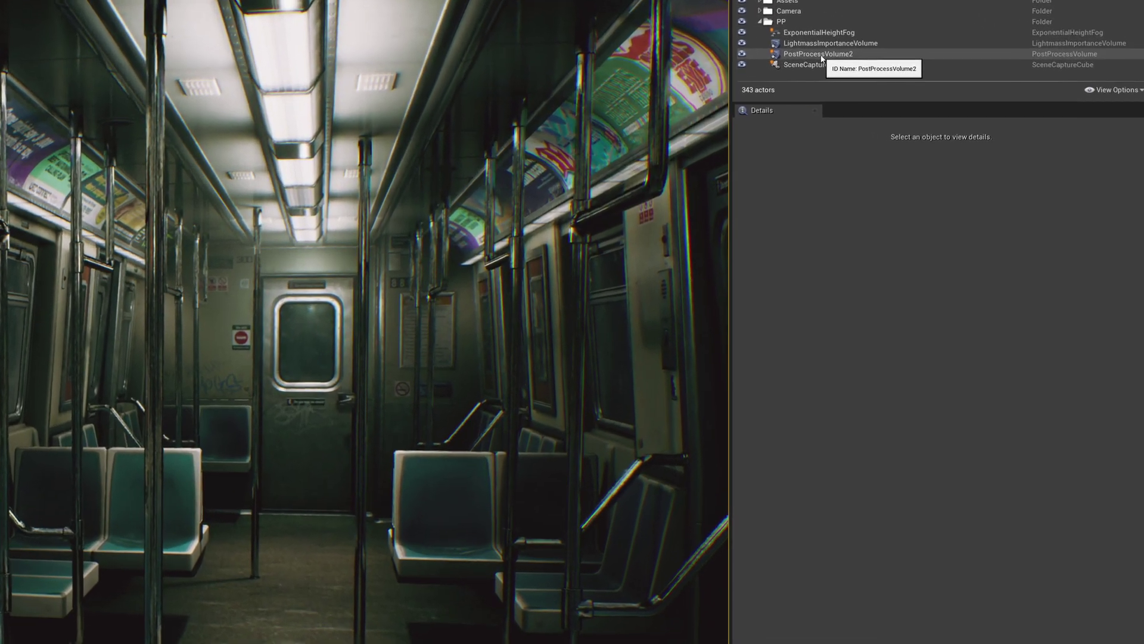
{"action": "left_click", "coordinate": [931, 92]}
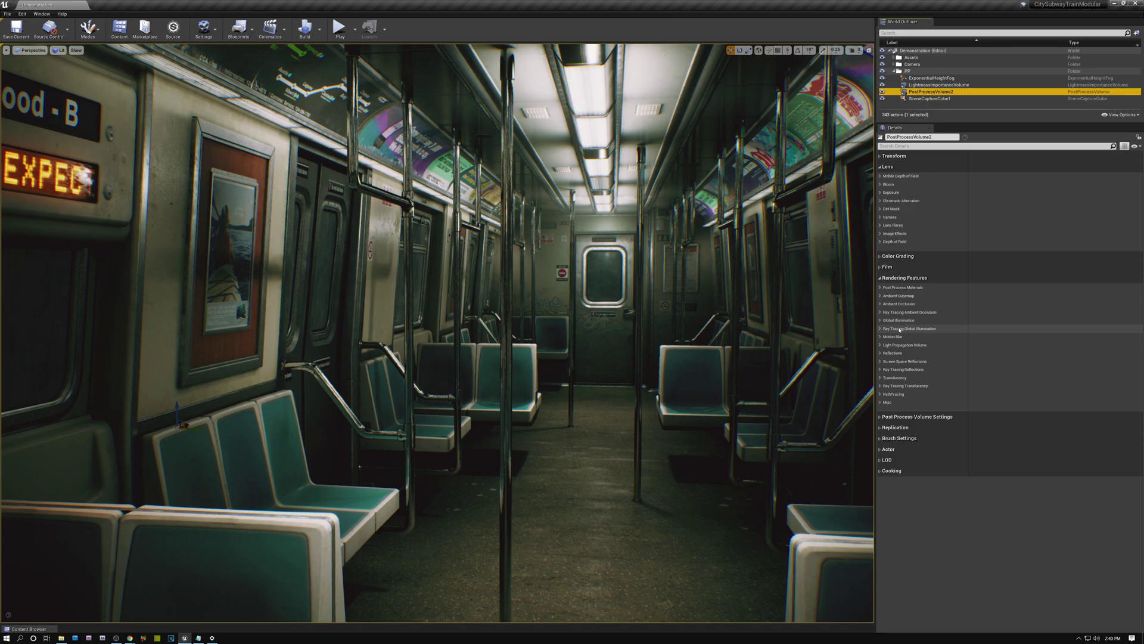
- Switch to Chrome and show the City Subway Train - Modular page on the Unreal Engine Marketplace
{"action": "left_click", "coordinate": [130, 637]}
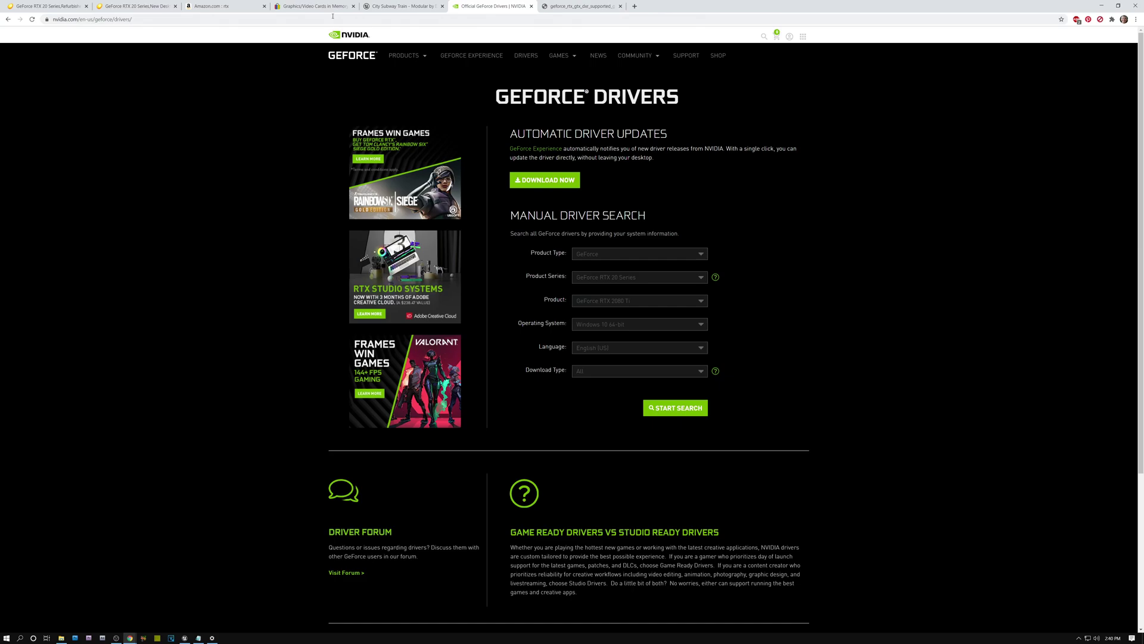
{"action": "key", "text": "ctrl+shift+Tab"}
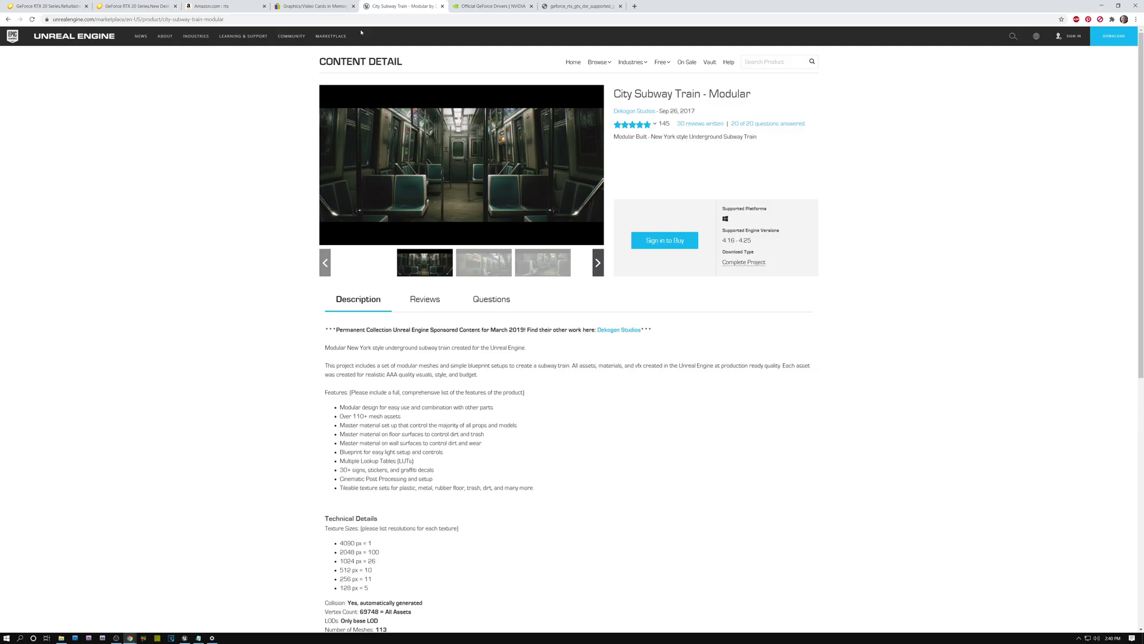